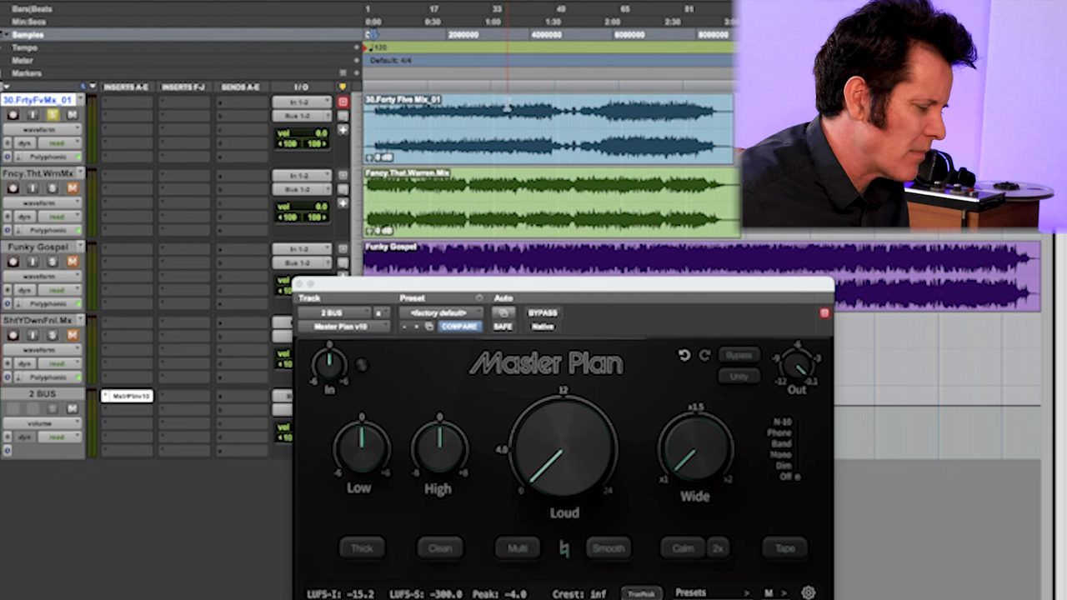
- Move the Master Plan window clear of the tracks and audition the Forty Five mix from its final section, about 2:05
{"action": "left_click_drag", "start_coordinate": [603, 289], "coordinate": [553, 65]}
{"action": "key", "text": "space"}
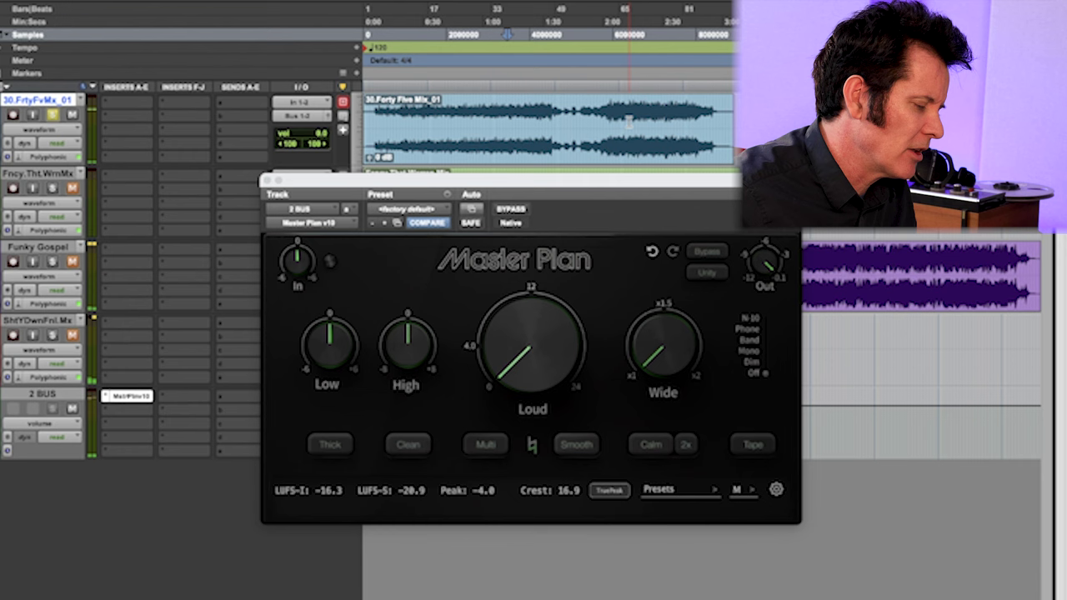
{"action": "left_click", "coordinate": [624, 109]}
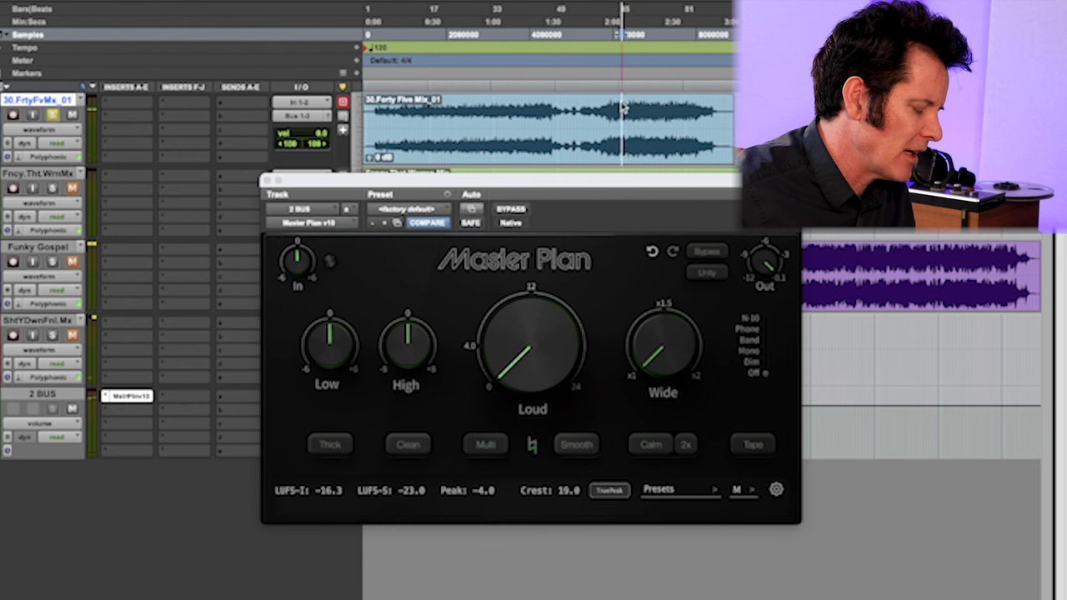
{"action": "left_click", "coordinate": [661, 185]}
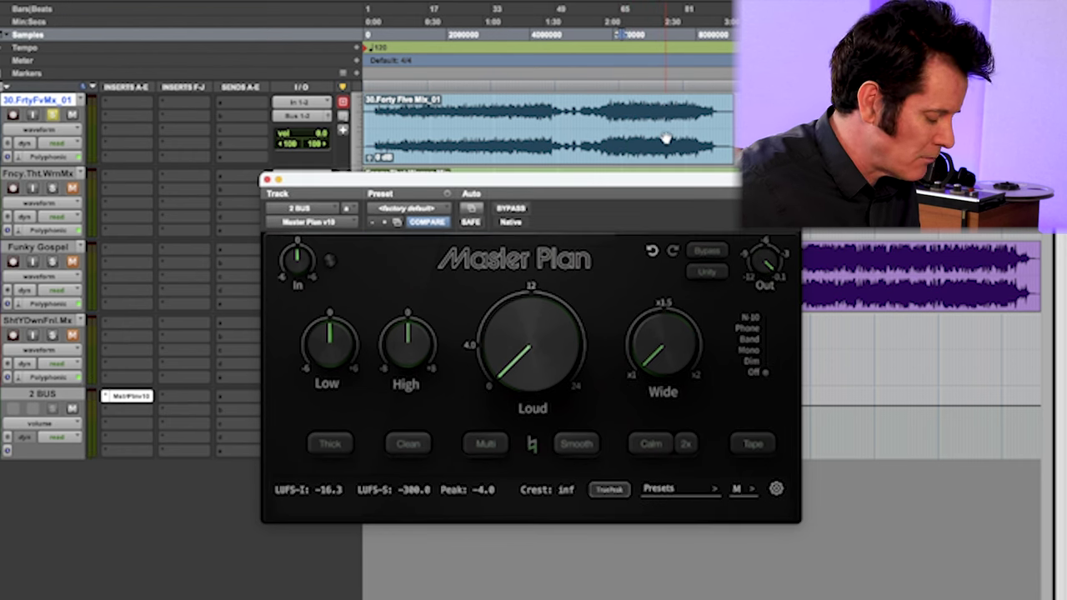
{"action": "left_click_drag", "start_coordinate": [644, 181], "coordinate": [607, 64]}
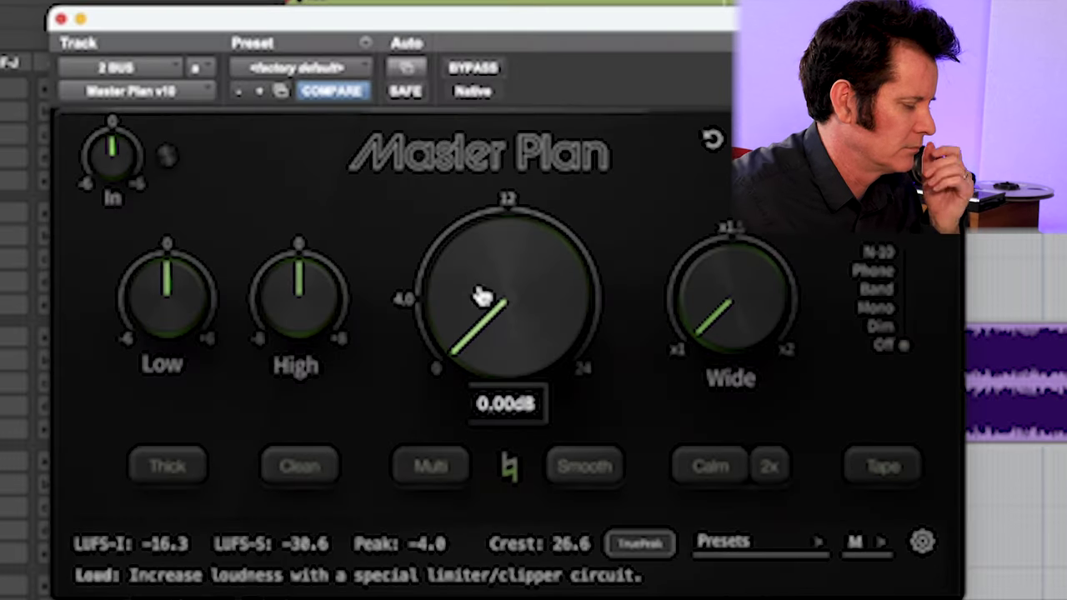
- Raise the Loud amount to between 4 and 12 dB and compare the mix with the plugin bypassed and active
{"action": "left_click_drag", "start_coordinate": [476, 227], "coordinate": [476, 232]}
{"action": "left_click_drag", "start_coordinate": [478, 303], "coordinate": [488, 248]}
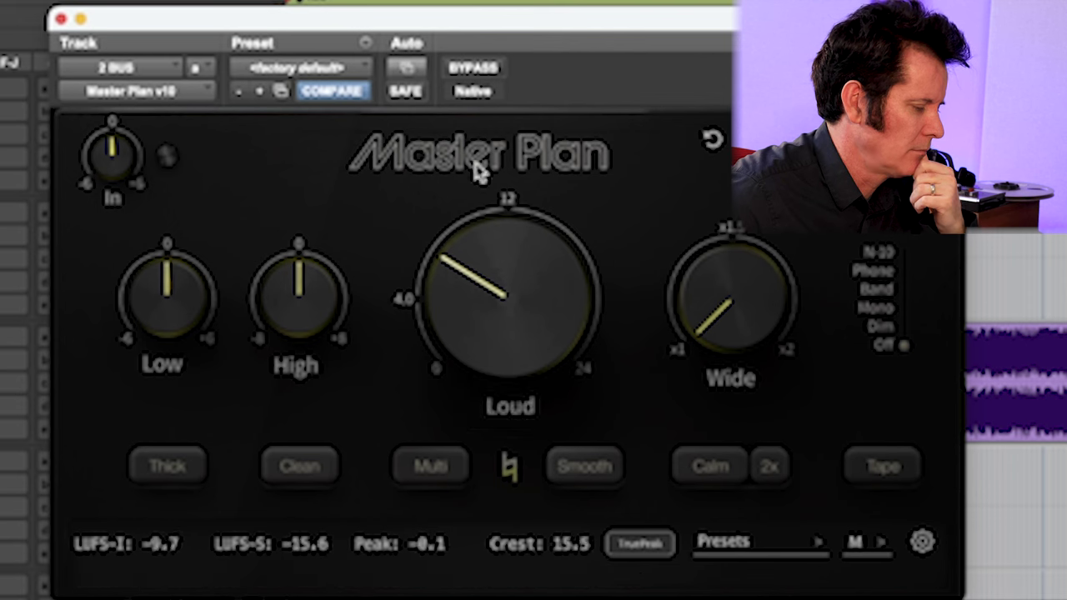
{"action": "left_click", "coordinate": [477, 73]}
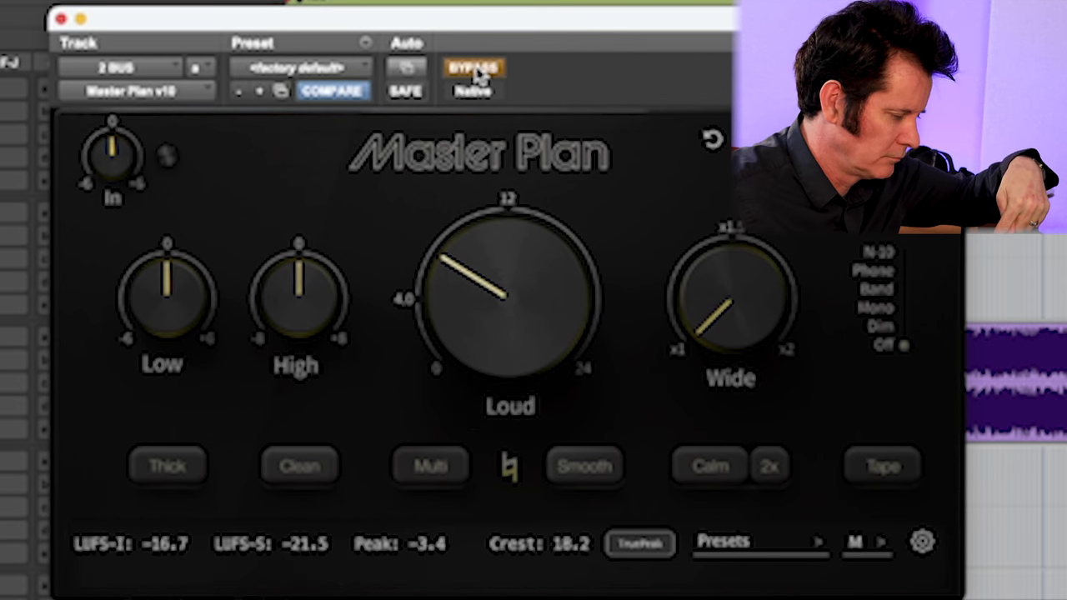
{"action": "left_click", "coordinate": [477, 73]}
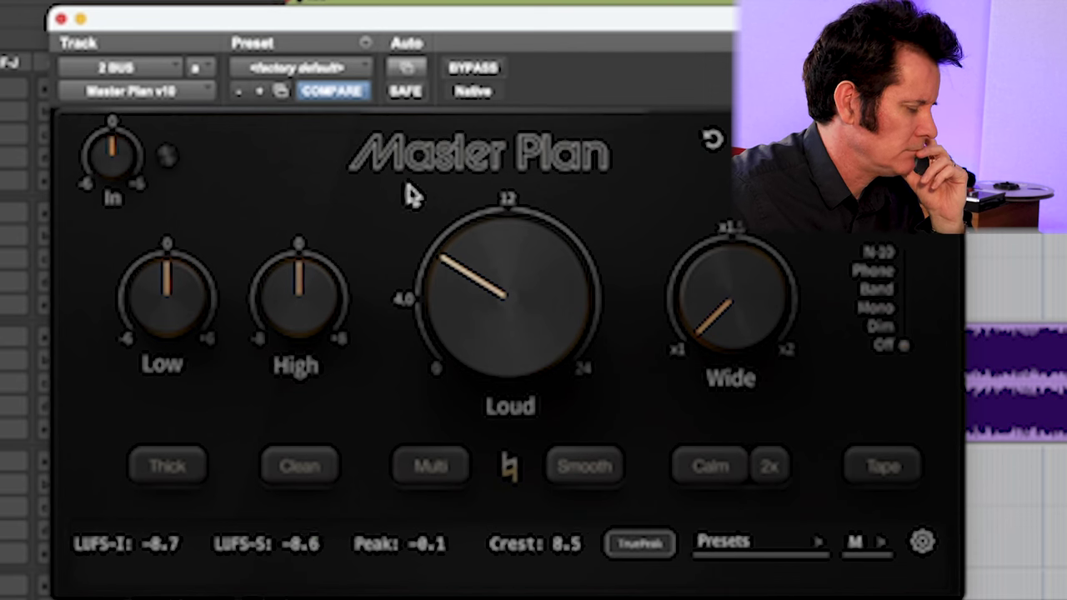
- Boost the Low EQ and check the warmer low end against the bypassed signal
{"action": "mouse_move", "coordinate": [179, 298]}
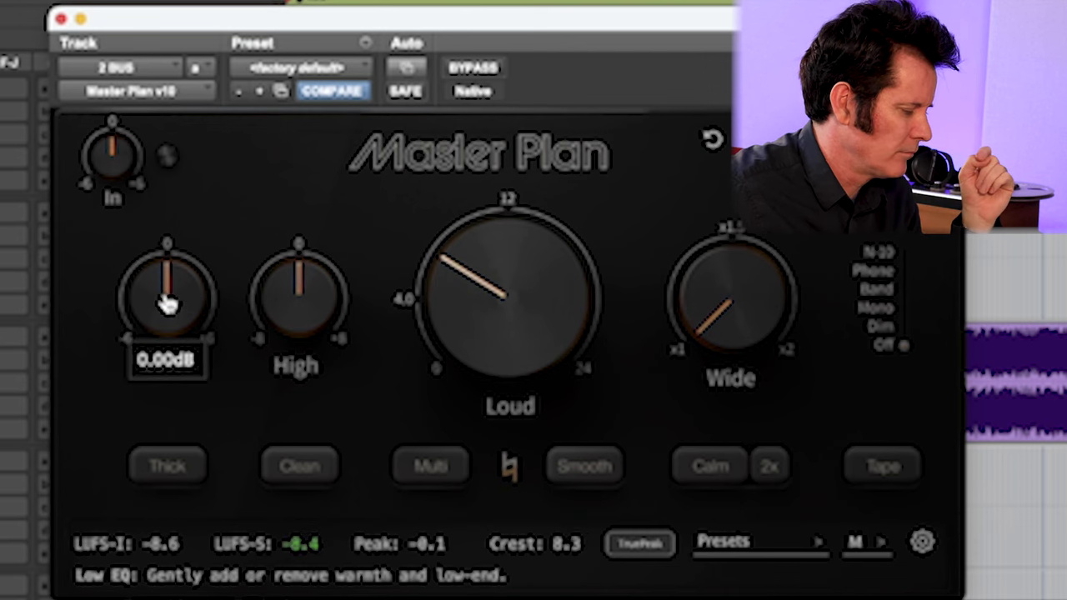
{"action": "left_click_drag", "start_coordinate": [167, 305], "coordinate": [184, 268]}
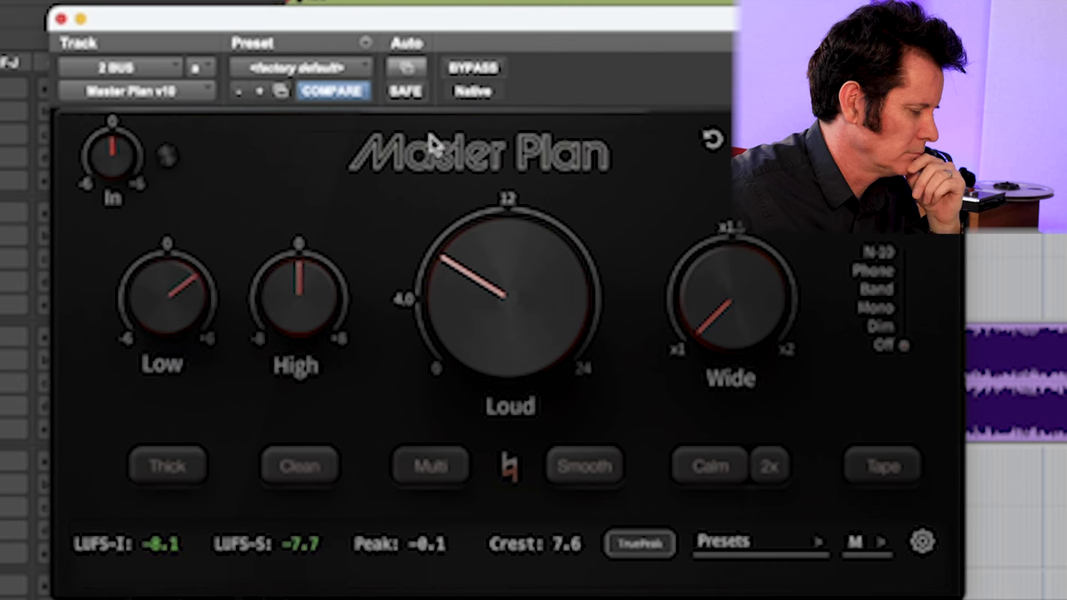
{"action": "left_click", "coordinate": [492, 73]}
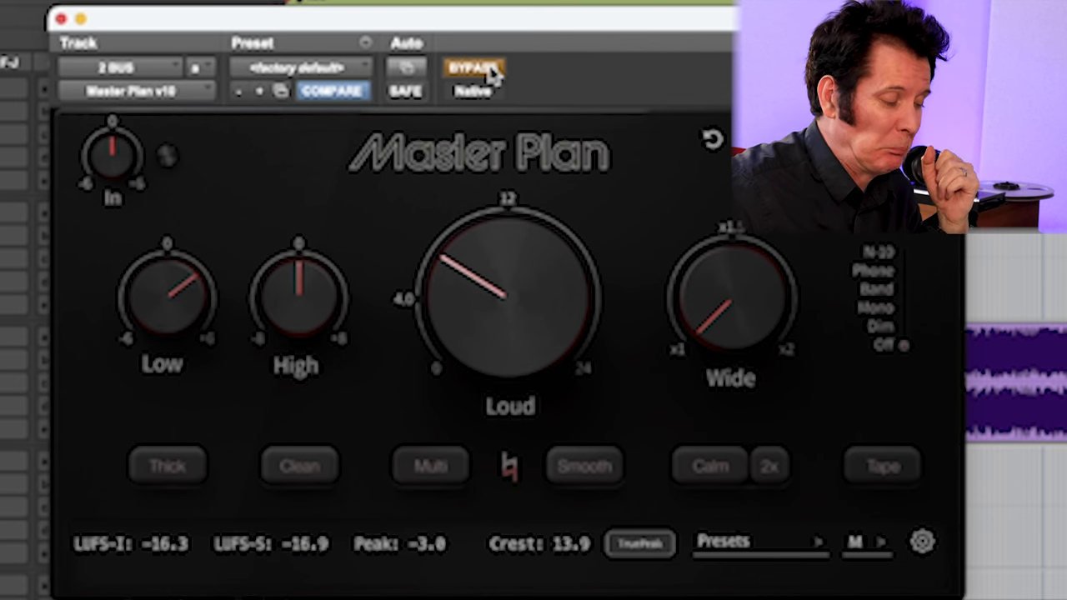
{"action": "left_click", "coordinate": [492, 74]}
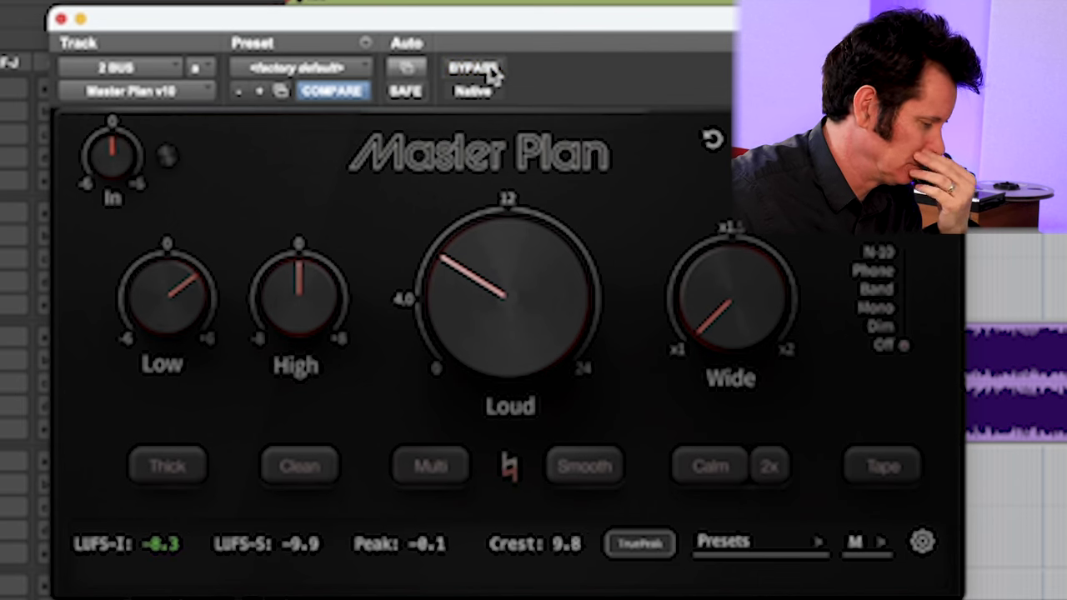
- Set the Wide control to about 1.55x and restart playback of the mix
{"action": "left_click_drag", "start_coordinate": [742, 296], "coordinate": [730, 191]}
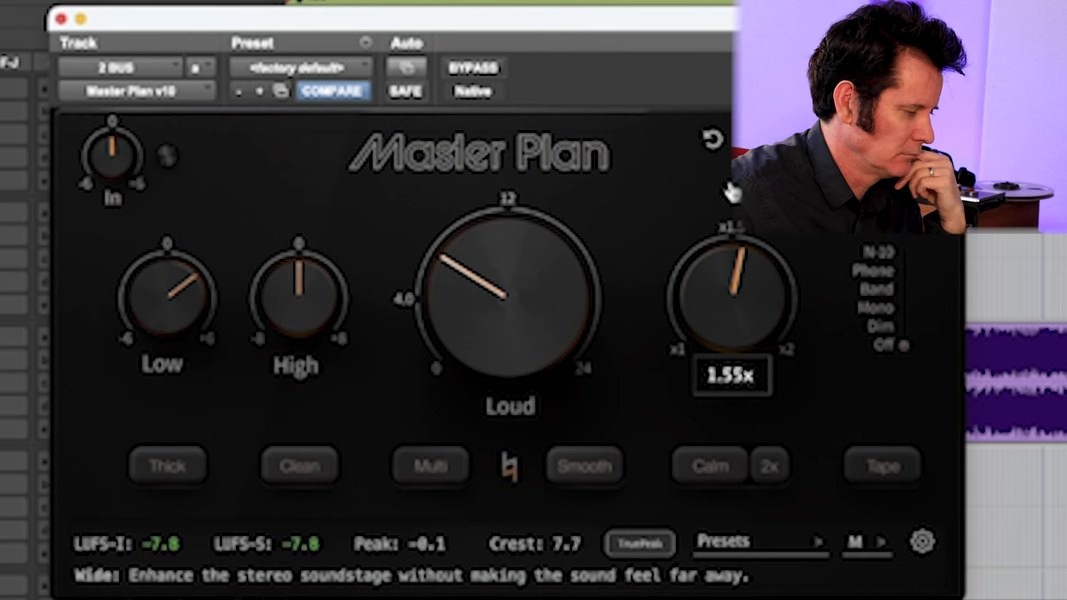
{"action": "left_click_drag", "start_coordinate": [731, 192], "coordinate": [730, 190]}
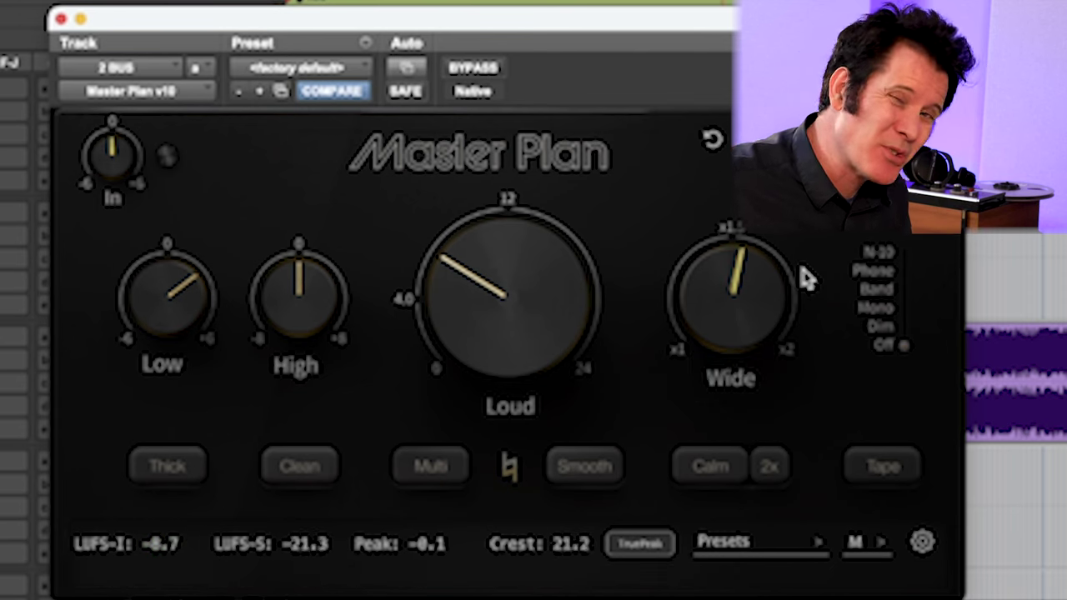
{"action": "key", "text": "space"}
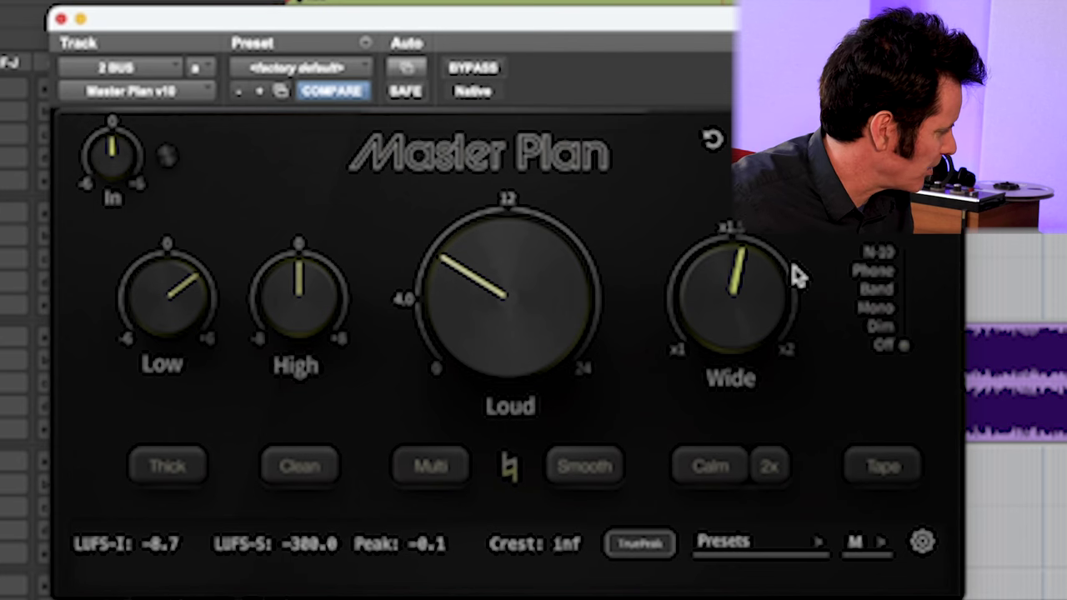
{"action": "key", "text": "space"}
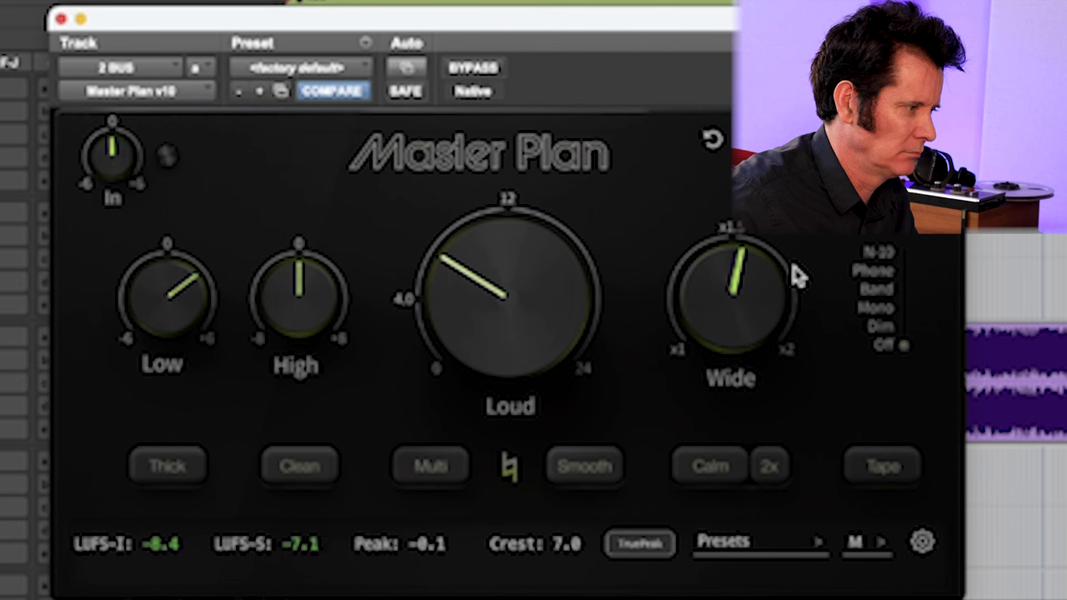
- Compare the loudened, widened master with the original by bypassing and re-enabling the plugin twice
{"action": "left_click", "coordinate": [473, 68]}
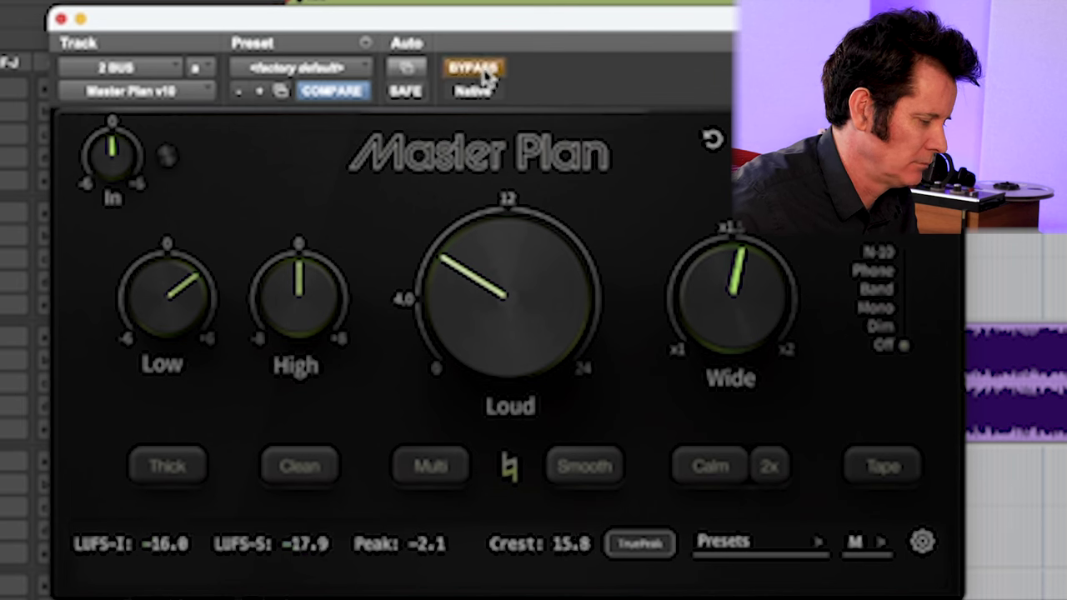
{"action": "left_click", "coordinate": [489, 76]}
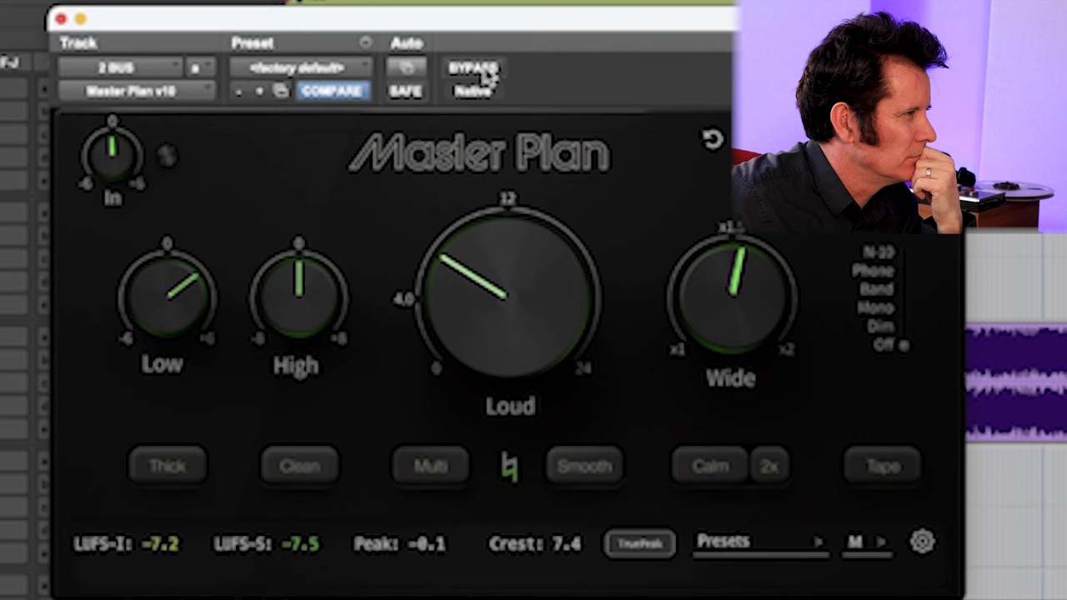
{"action": "left_click", "coordinate": [489, 75]}
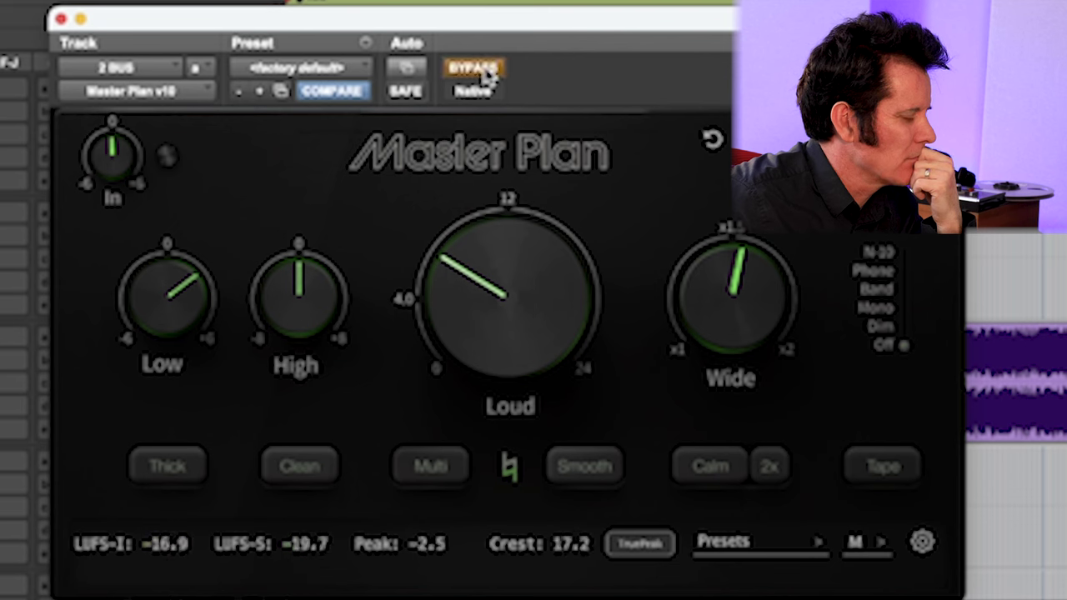
{"action": "left_click", "coordinate": [488, 75]}
- Reduce the Low boost slightly and enable Thick saturation with its mix at about 73%
{"action": "left_click_drag", "start_coordinate": [167, 296], "coordinate": [136, 281]}
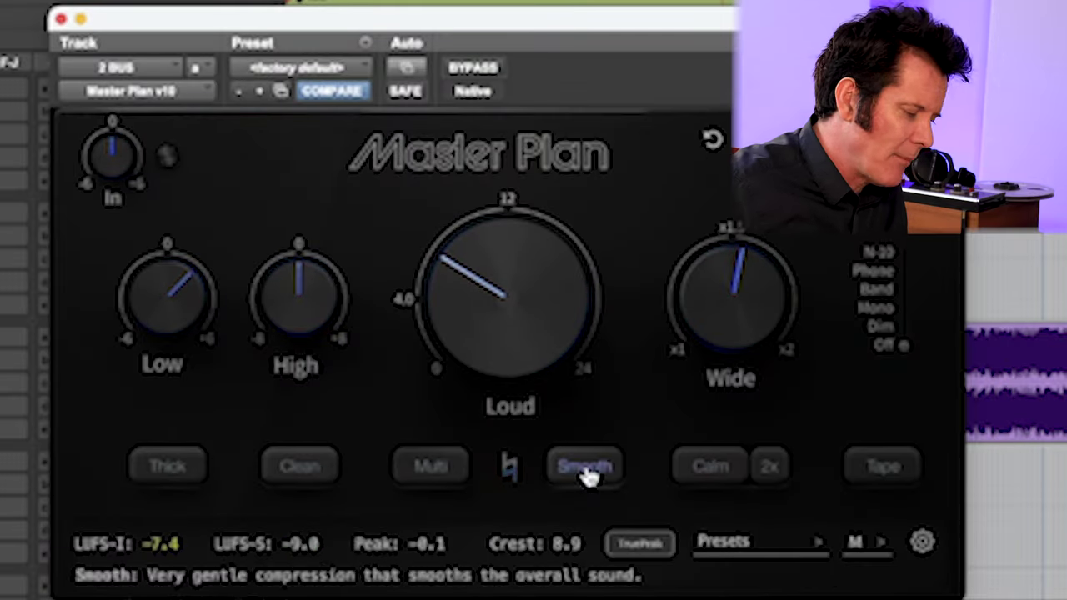
{"action": "left_click", "coordinate": [179, 472]}
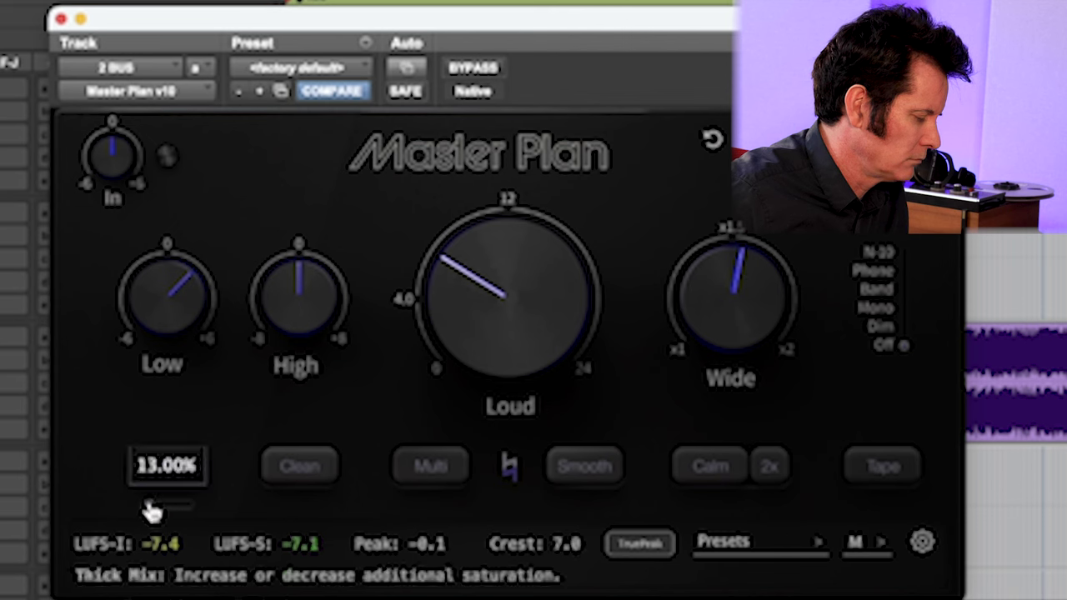
{"action": "left_click_drag", "start_coordinate": [147, 512], "coordinate": [182, 513]}
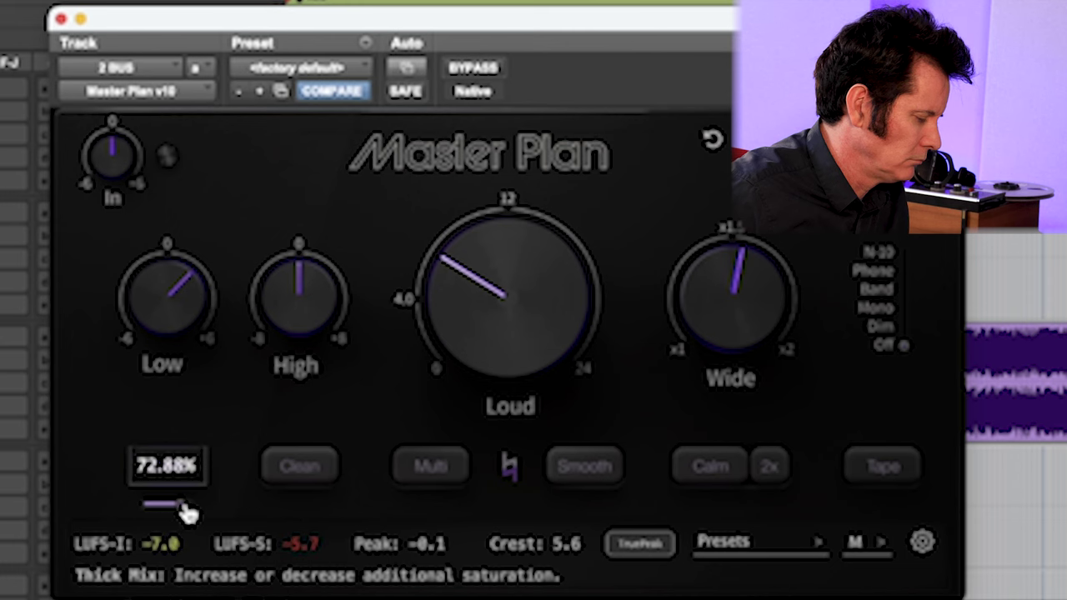
{"action": "left_click_drag", "start_coordinate": [184, 512], "coordinate": [182, 512]}
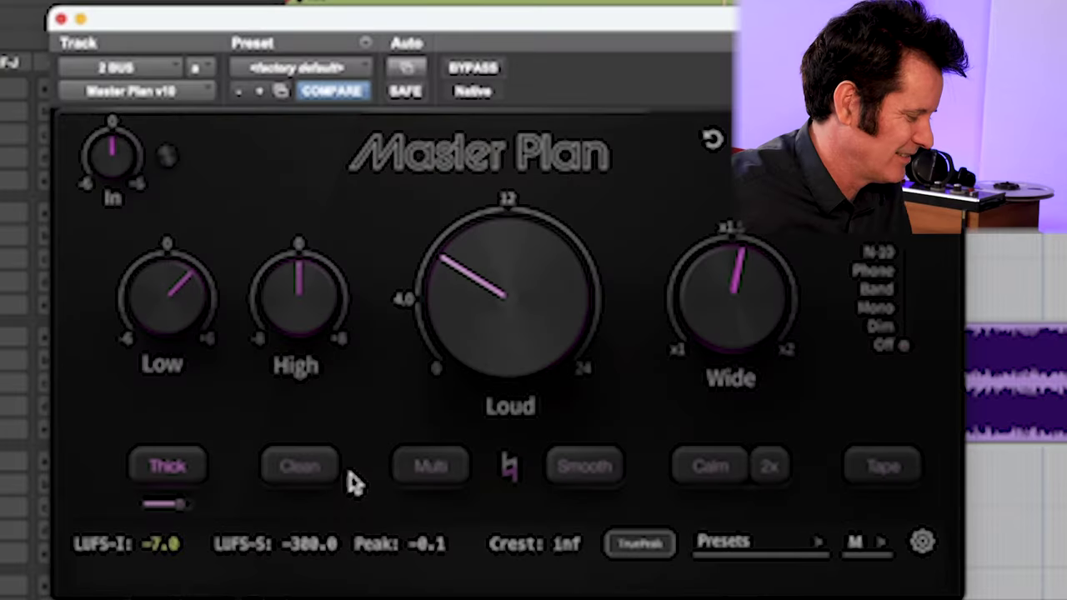
- Compare the mix with and without Thick saturation several times, ending with Thick off
{"action": "left_click", "coordinate": [177, 473]}
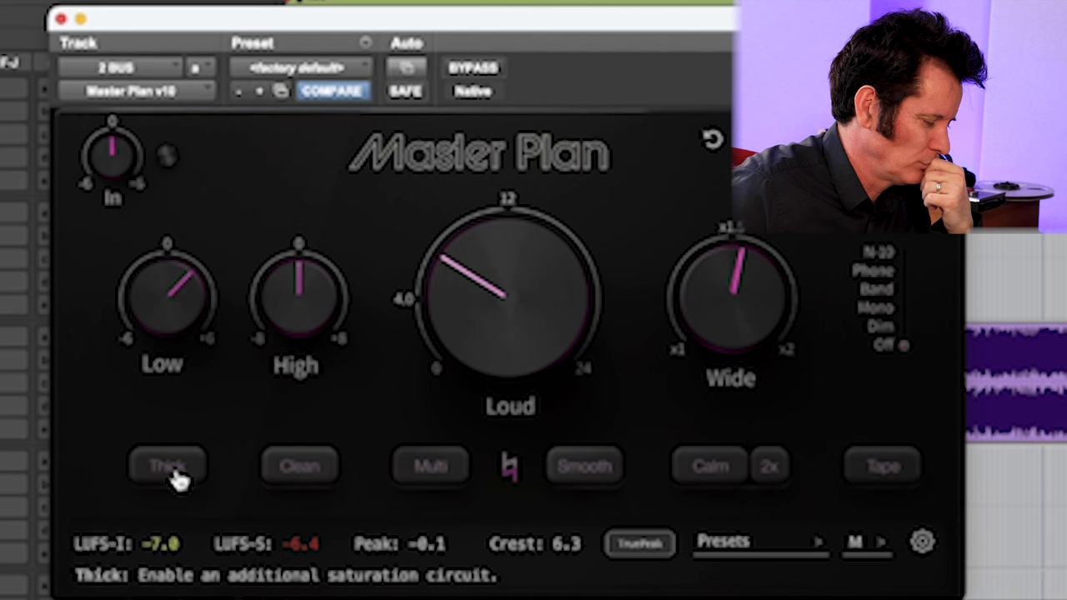
{"action": "left_click", "coordinate": [175, 474]}
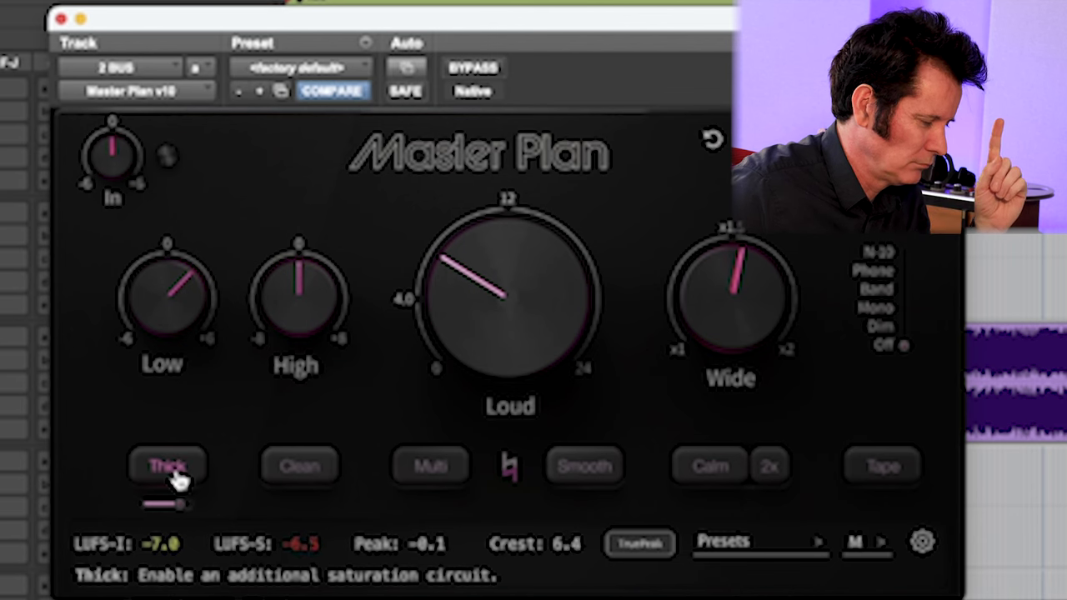
{"action": "left_click", "coordinate": [175, 474]}
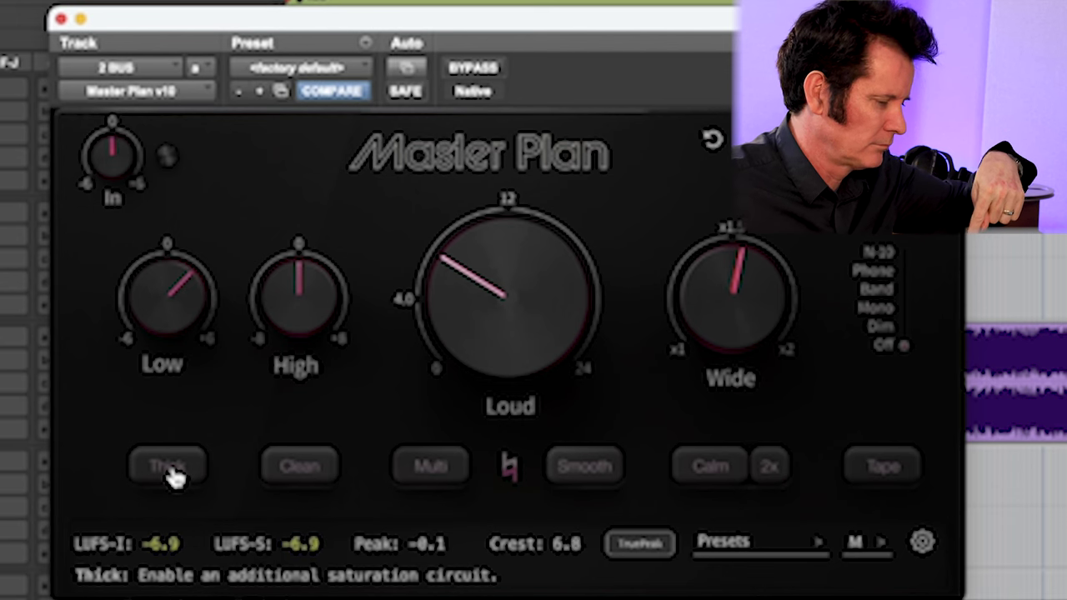
{"action": "left_click", "coordinate": [175, 474]}
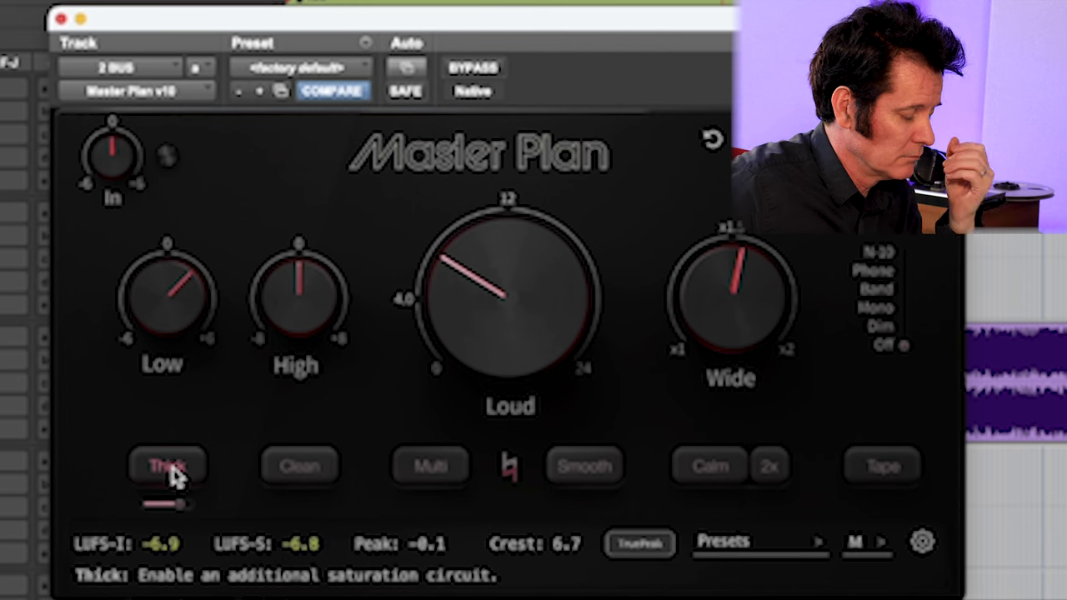
{"action": "left_click", "coordinate": [173, 469]}
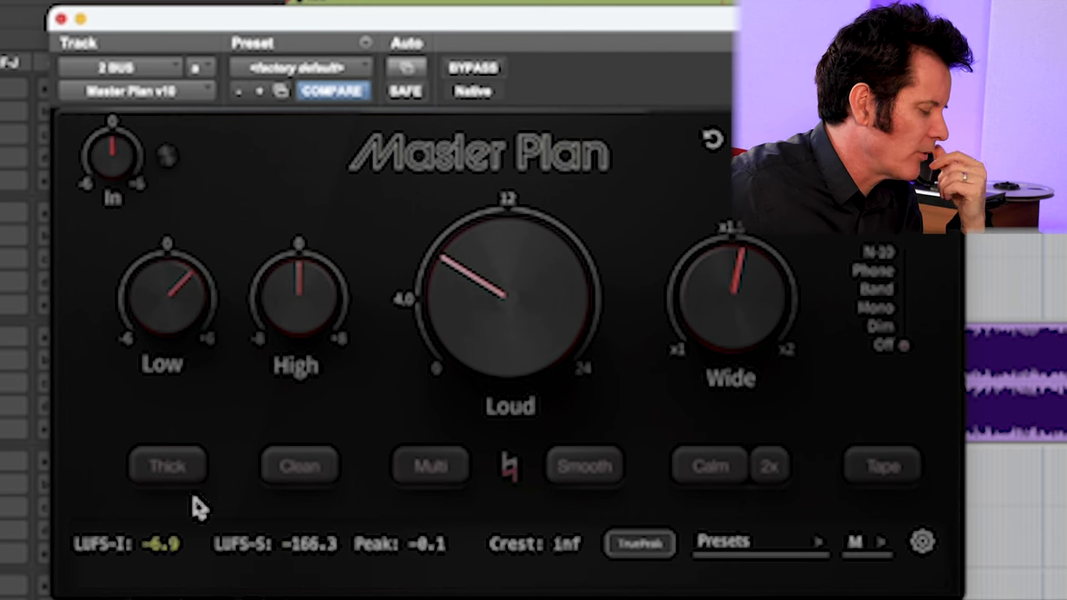
- Enable Clean with its amount slightly above the midpoint, and compare the low-mids with and without it
{"action": "left_click", "coordinate": [317, 470]}
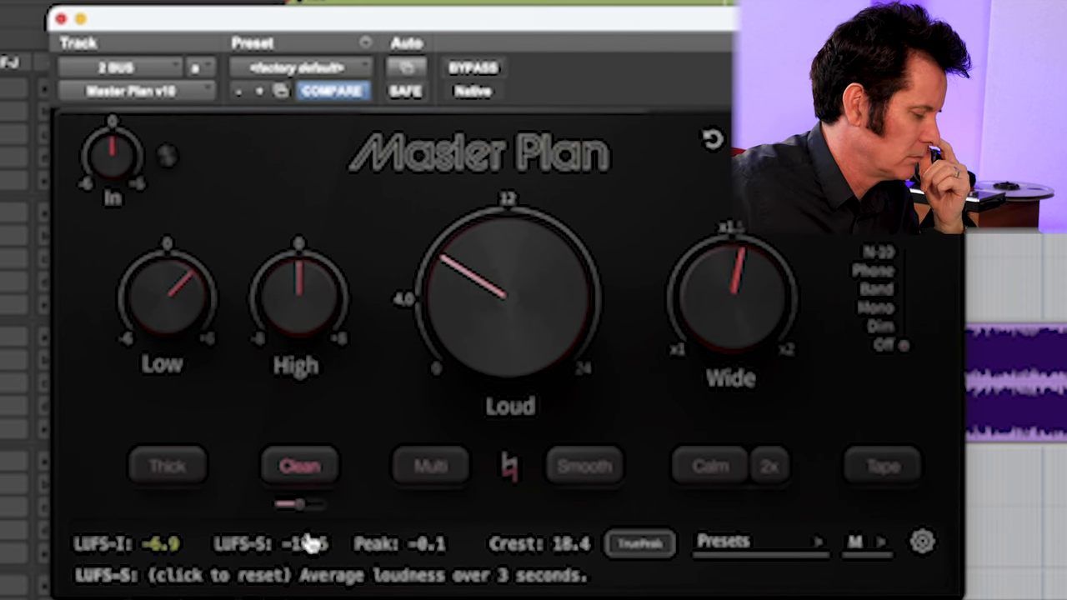
{"action": "mouse_move", "coordinate": [296, 506]}
{"action": "left_mouse_down"}
{"action": "mouse_move", "coordinate": [334, 517]}
{"action": "mouse_move", "coordinate": [302, 512]}
{"action": "left_mouse_up"}
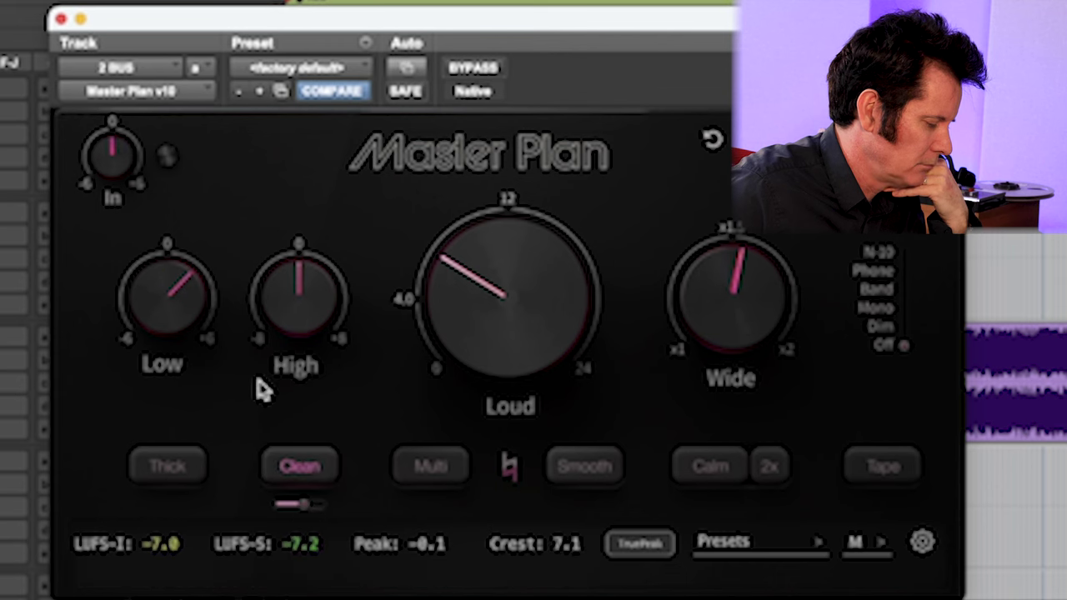
{"action": "left_click", "coordinate": [300, 468]}
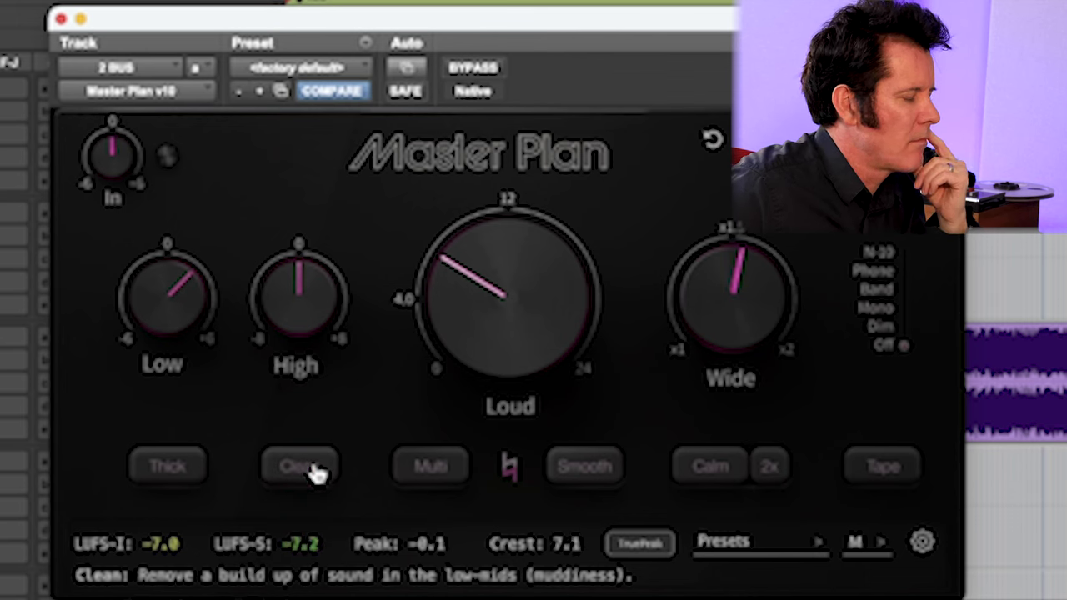
{"action": "left_click", "coordinate": [317, 472]}
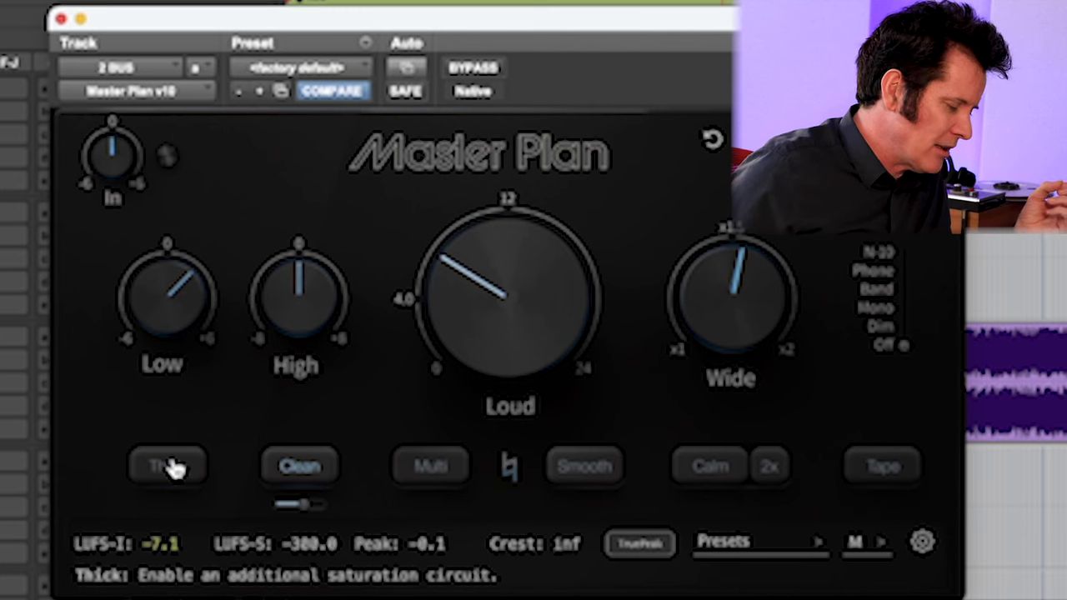
- Audition Thick and Clean together during playback, and switch both off to compare
{"action": "left_click", "coordinate": [171, 468]}
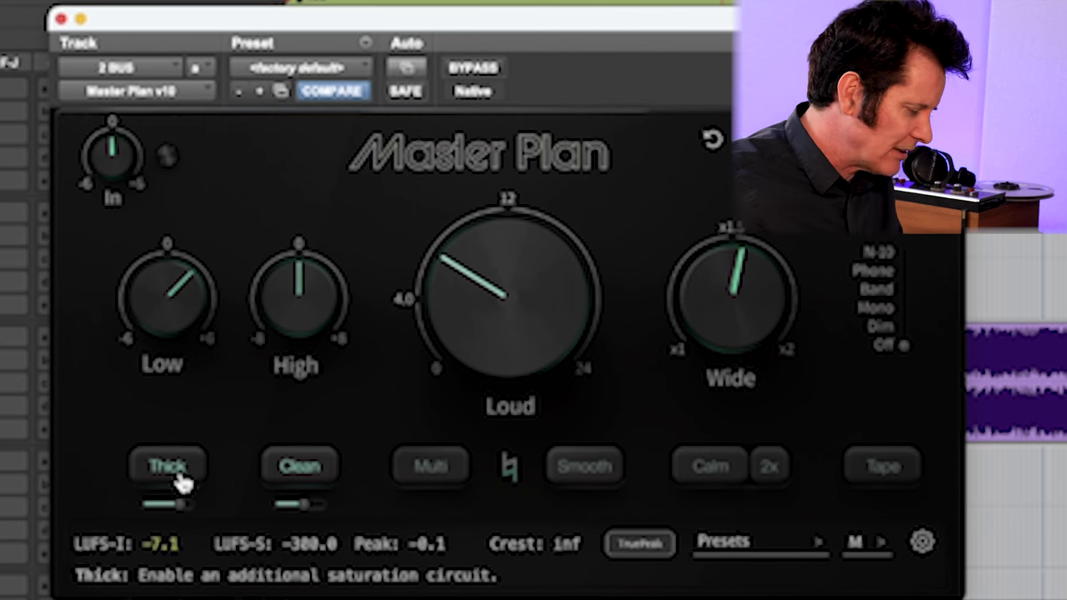
{"action": "key", "text": "space"}
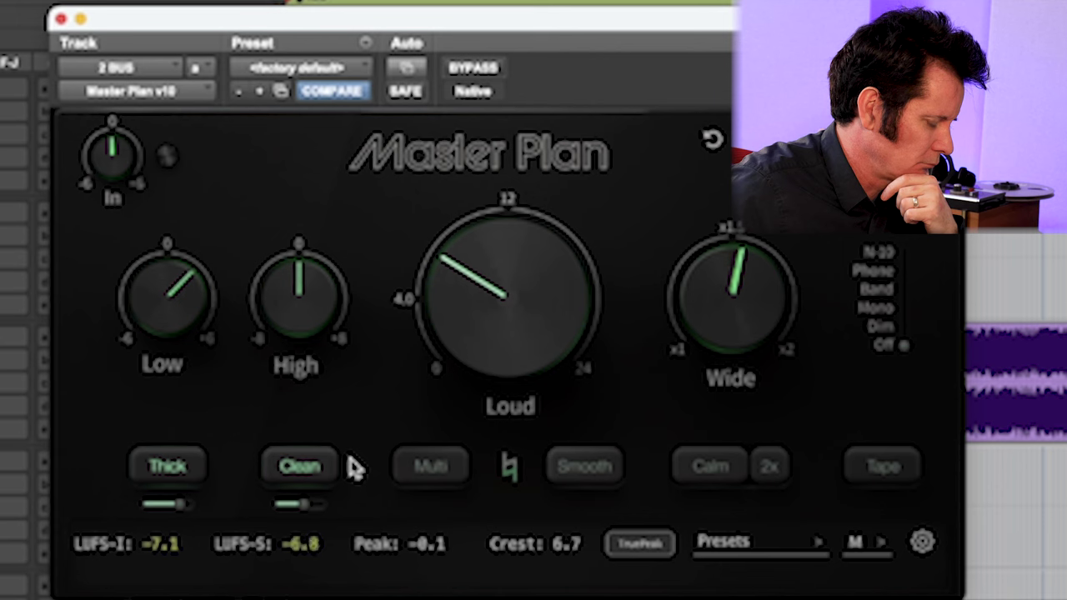
{"action": "left_click", "coordinate": [302, 467]}
{"action": "left_click", "coordinate": [167, 467]}
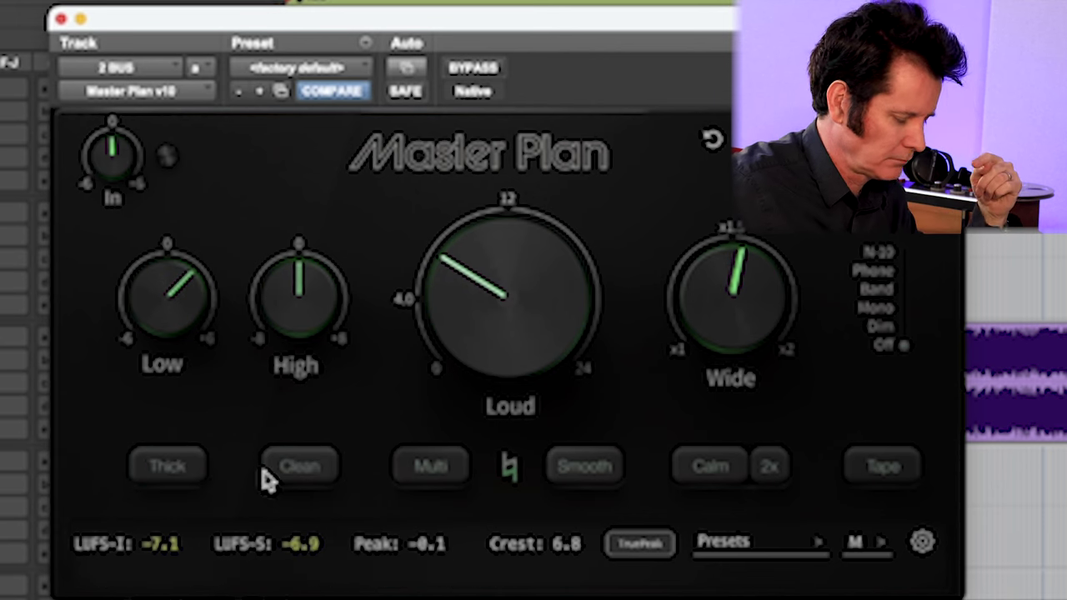
- Audition Thick on its own by repeatedly enabling and disabling it while the mix plays
{"action": "left_click", "coordinate": [171, 472]}
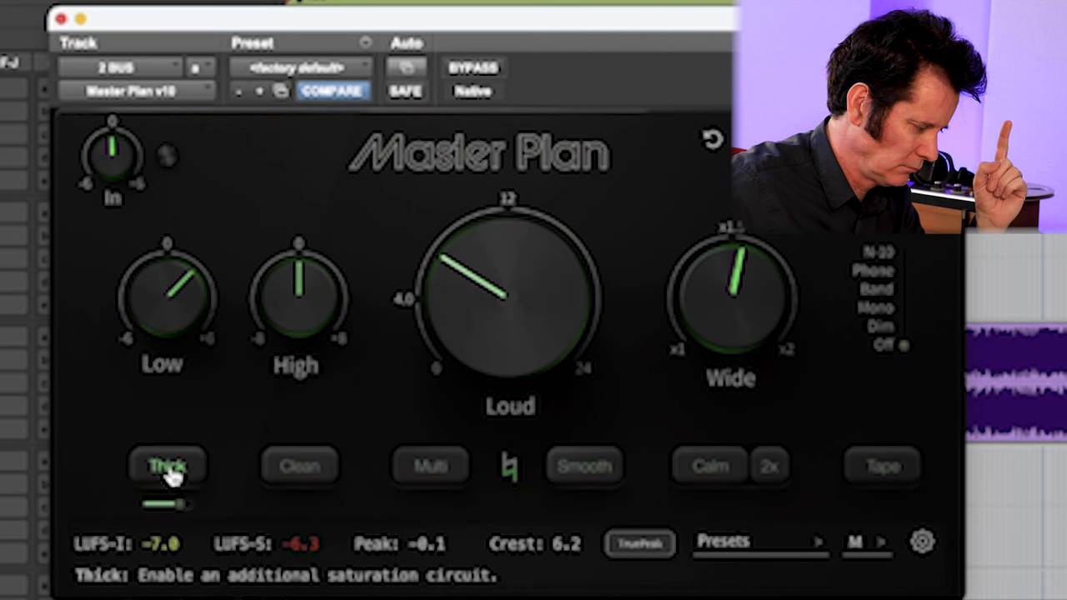
{"action": "left_click", "coordinate": [171, 472]}
{"action": "left_click", "coordinate": [171, 472]}
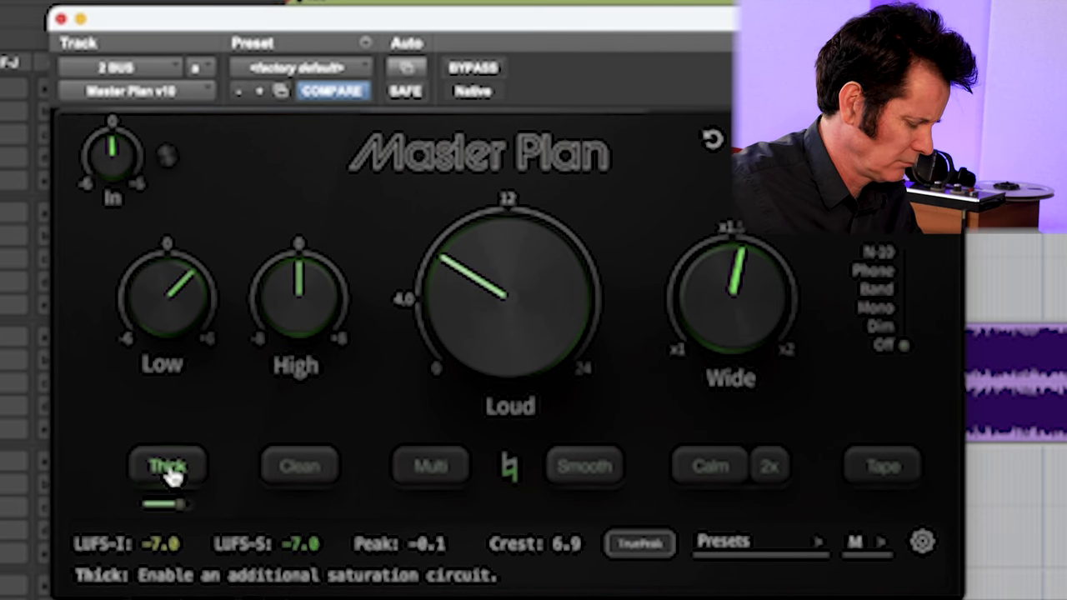
{"action": "left_click", "coordinate": [171, 472]}
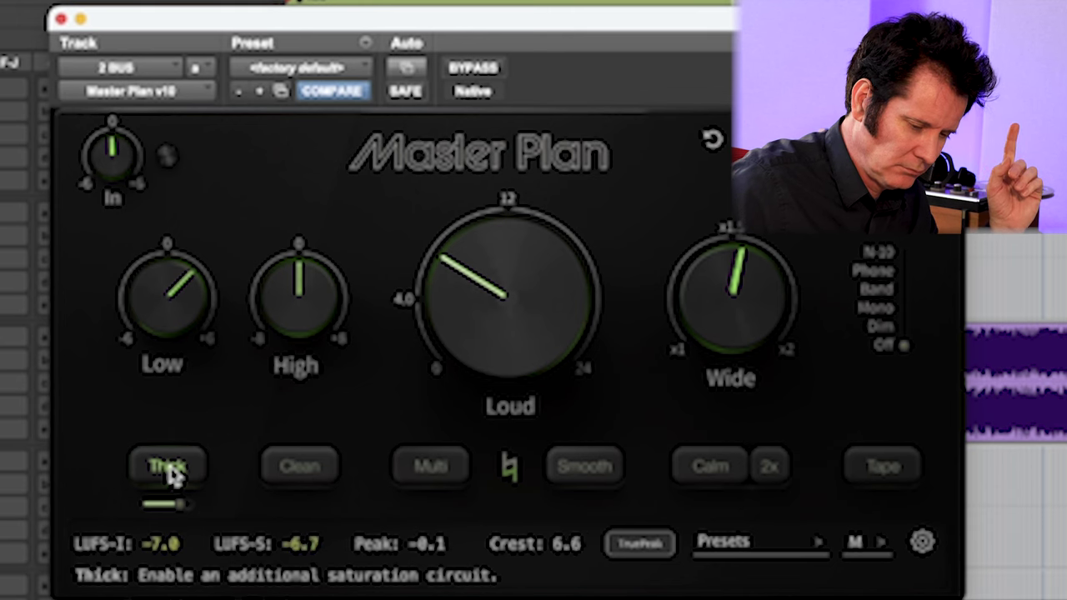
{"action": "left_click", "coordinate": [171, 472]}
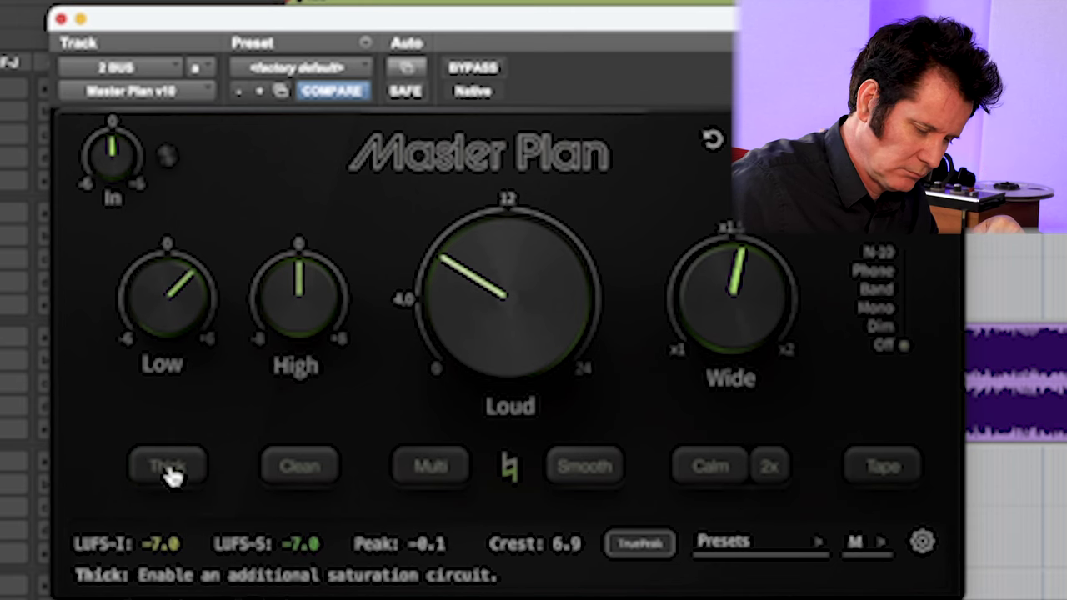